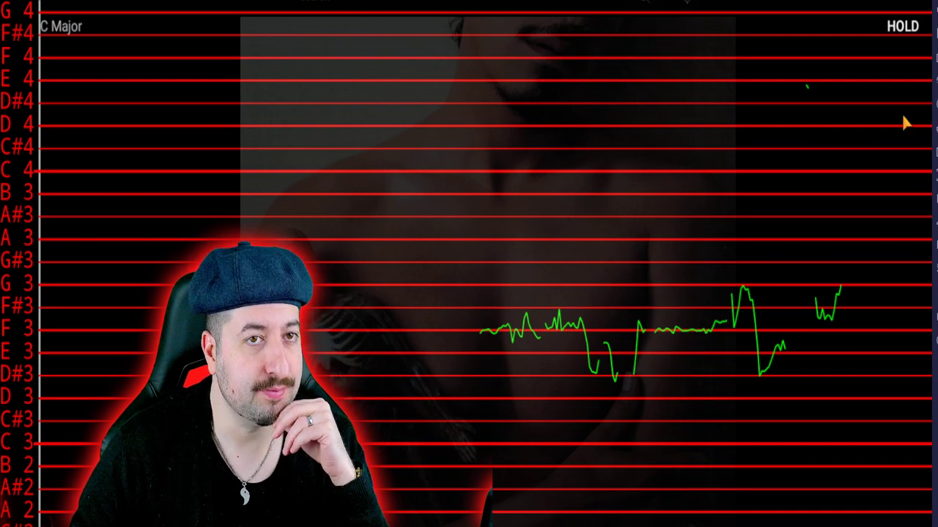
Toggle HOLD to briefly freeze the vocal pitch trace, then resume live scrolling until it reads D4.
click(900, 27)
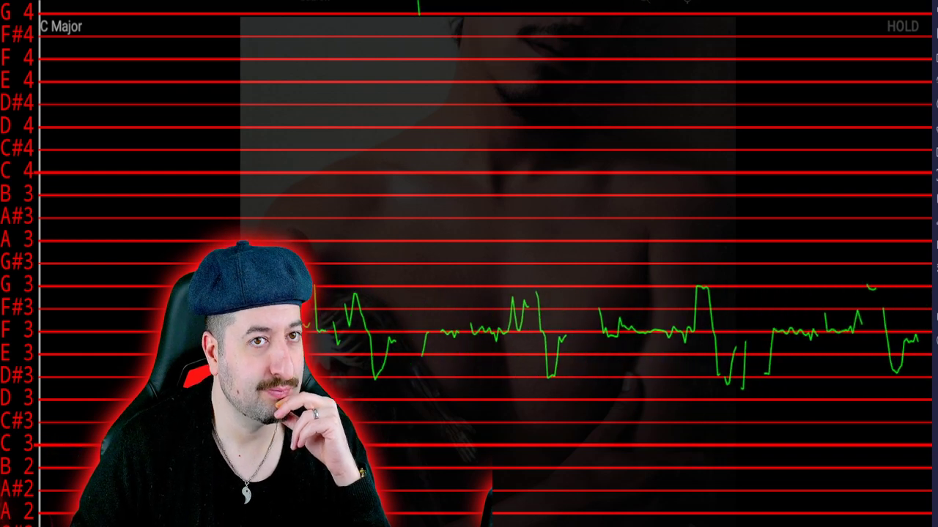
key(space)
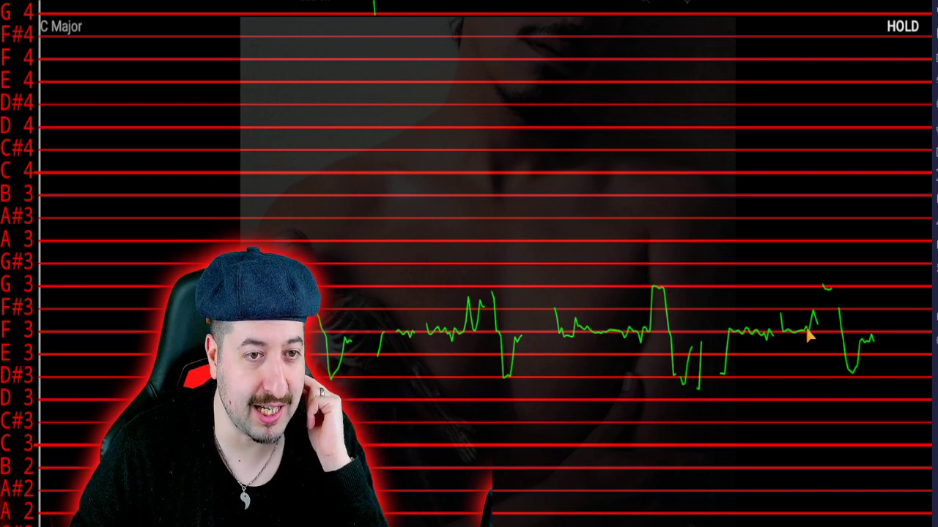
click(899, 26)
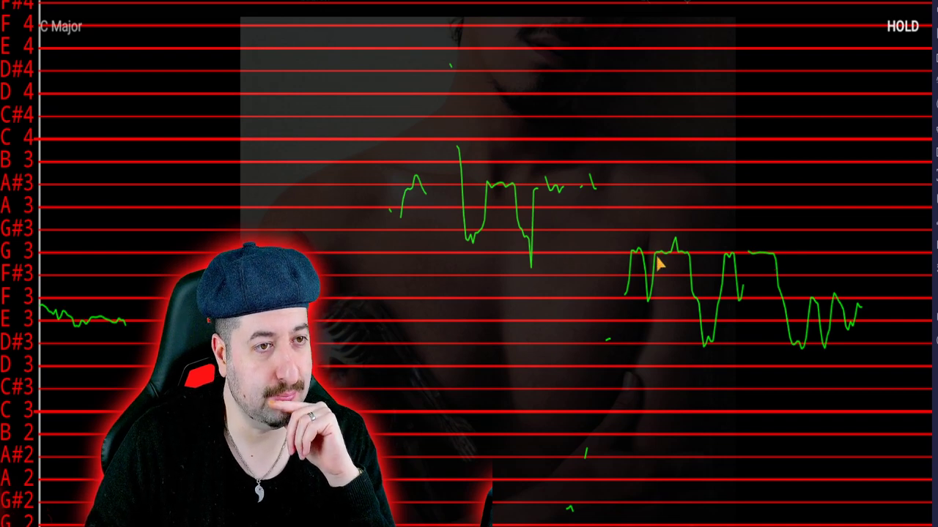
click(866, 45)
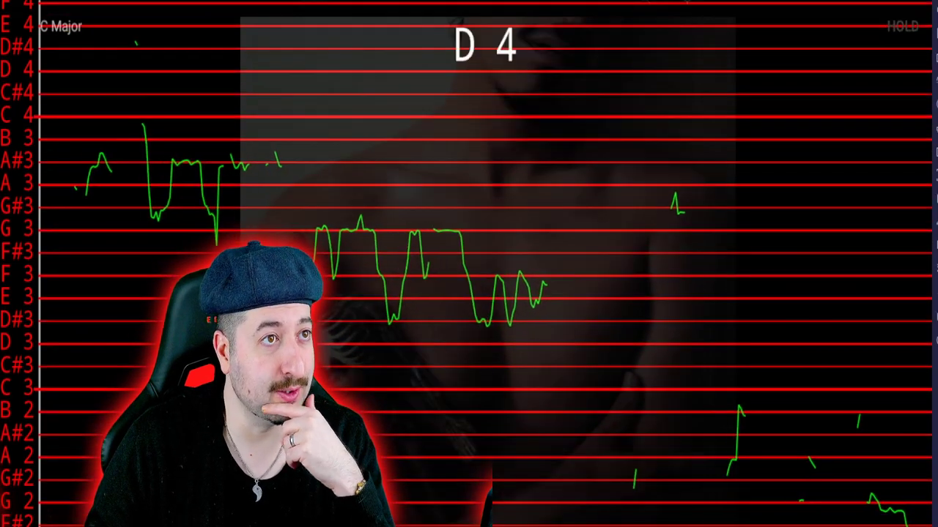